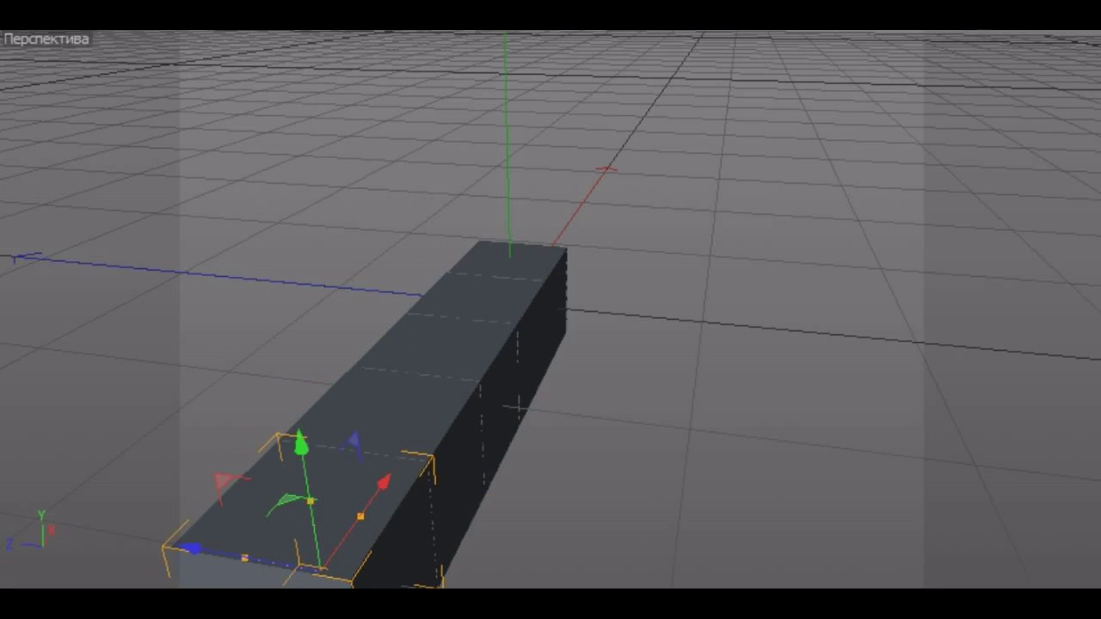
- Extrude the block's faces along X to 250 cm and raise them into 40 cm walls
left_click_drag(307, 382, 671, 427)
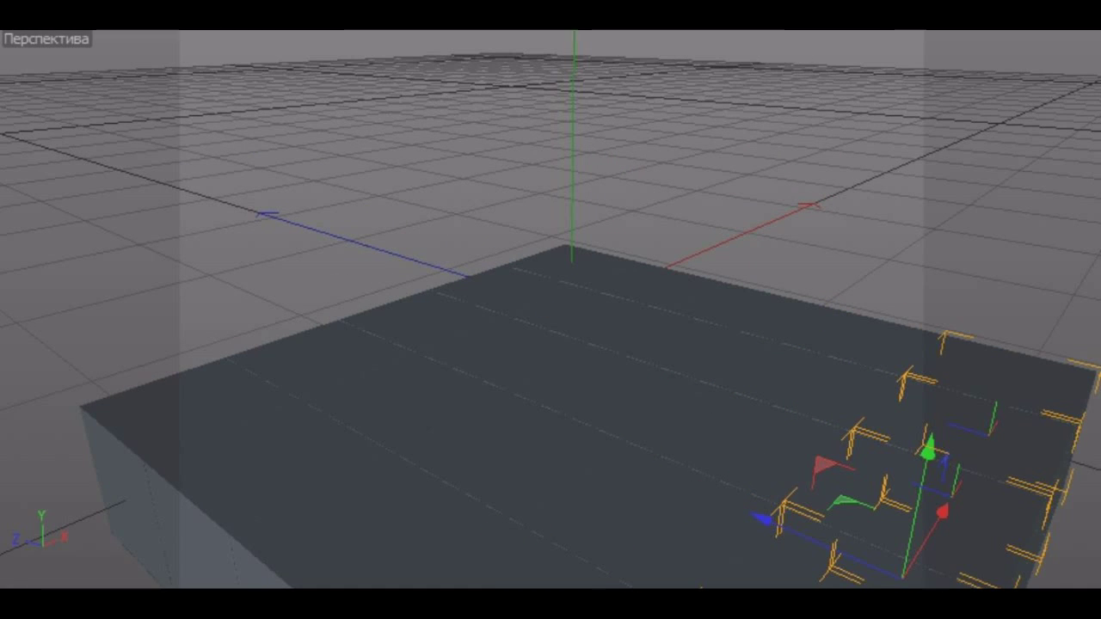
left_click_drag(656, 447, 785, 363)
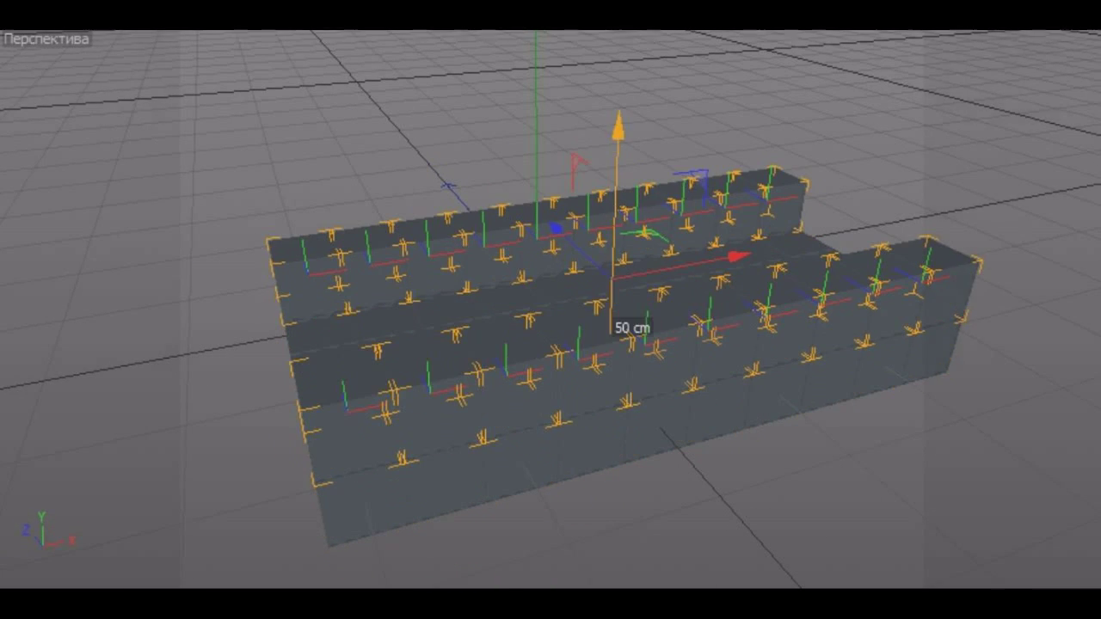
left_click_drag(598, 307, 621, 216)
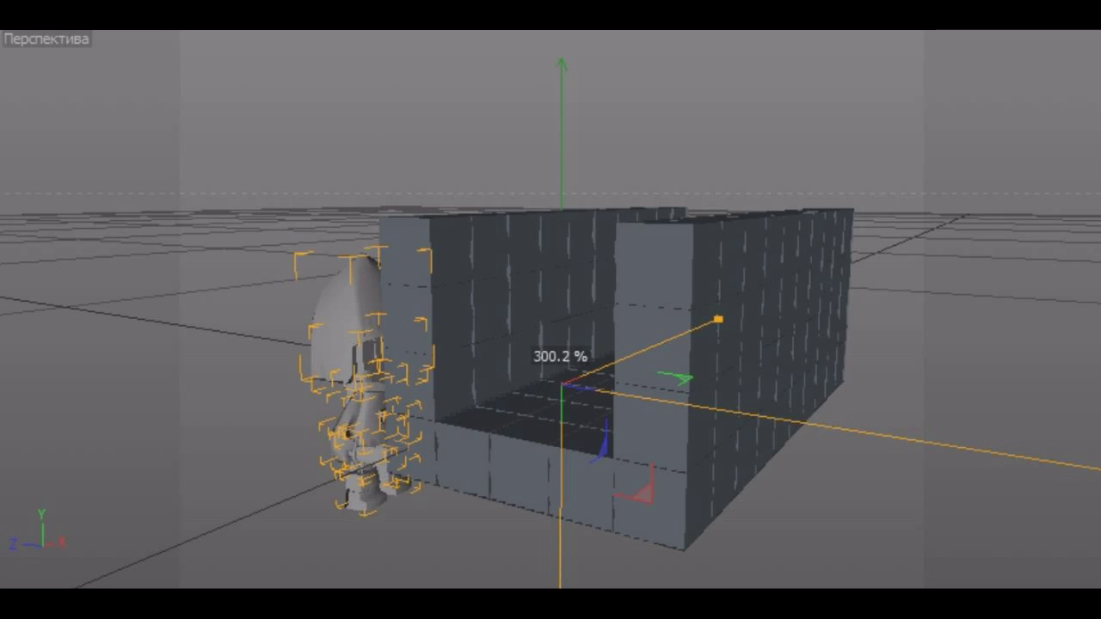
- Check the knight's placement beside the walled room in the Top and Perspective views
key("F2")
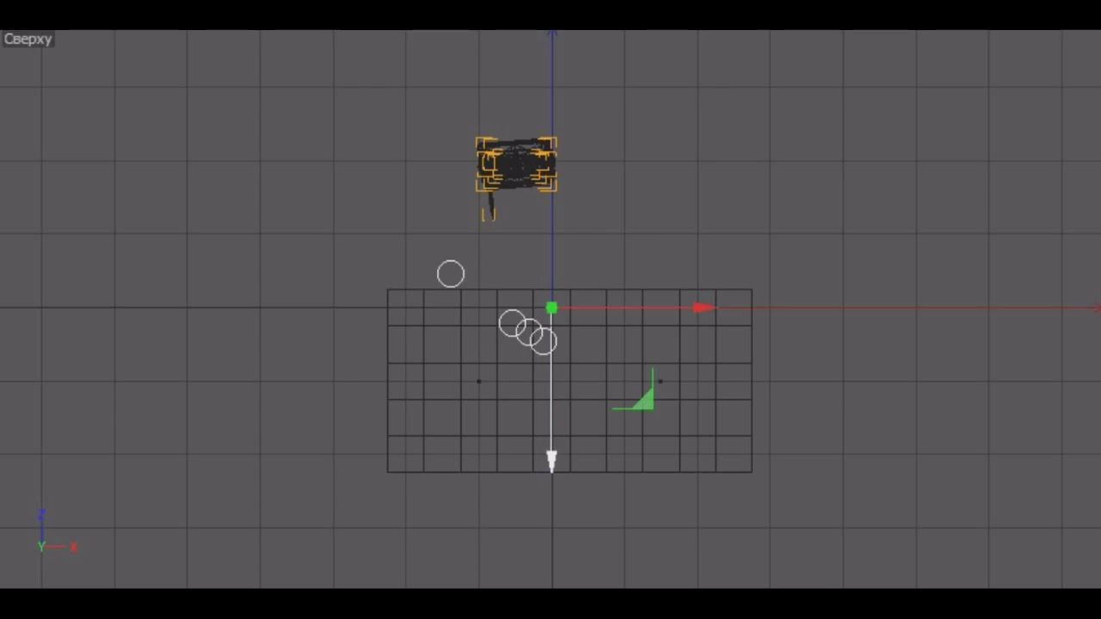
key("F1")
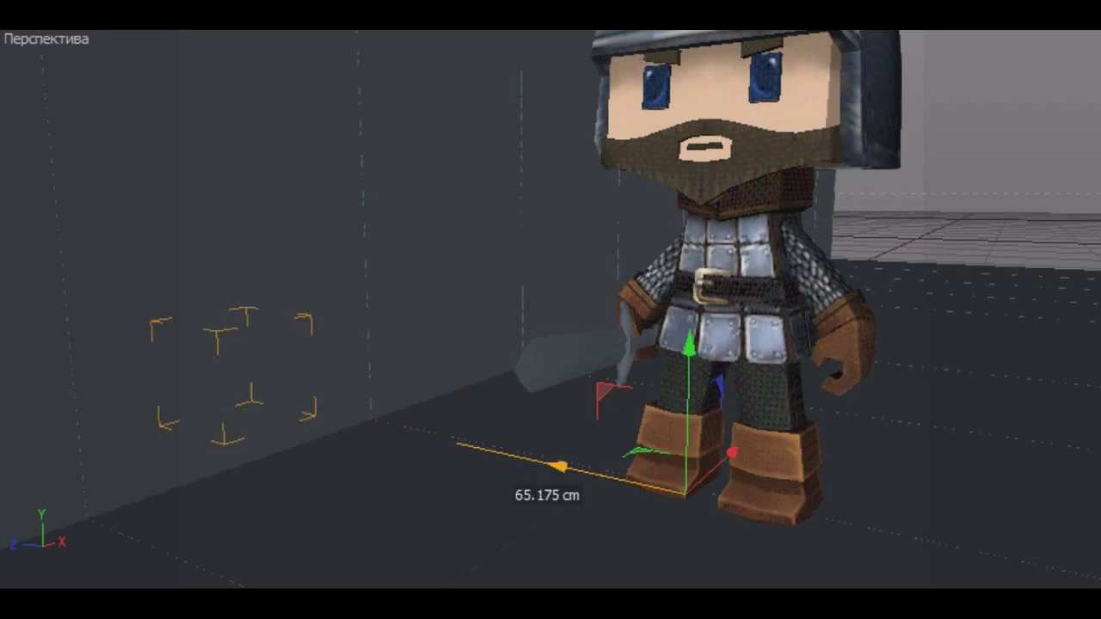
key("F2")
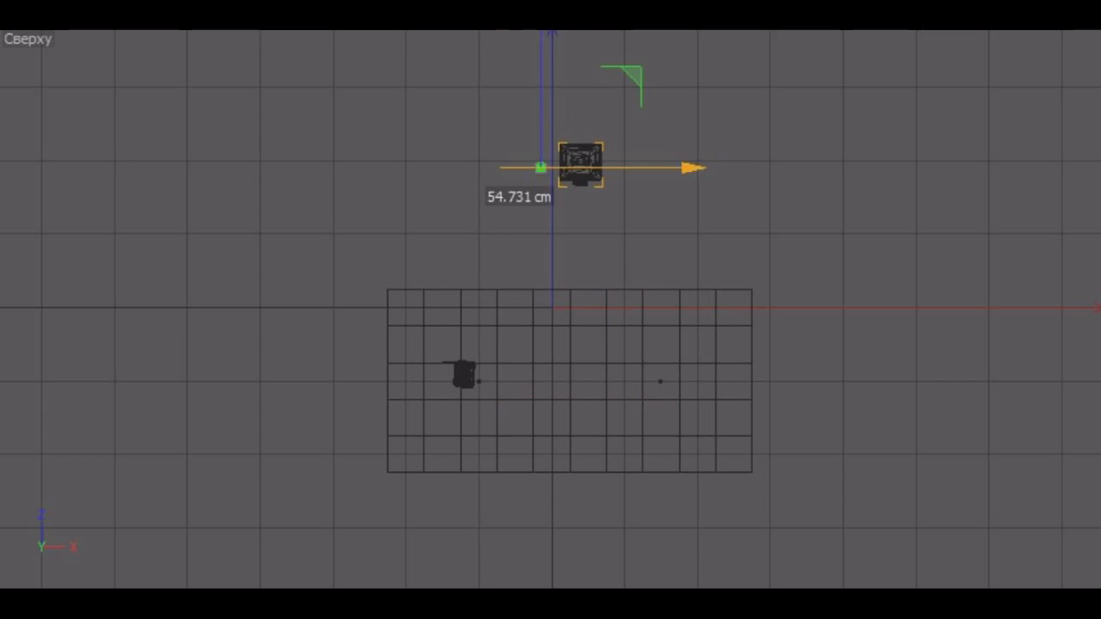
key("F1")
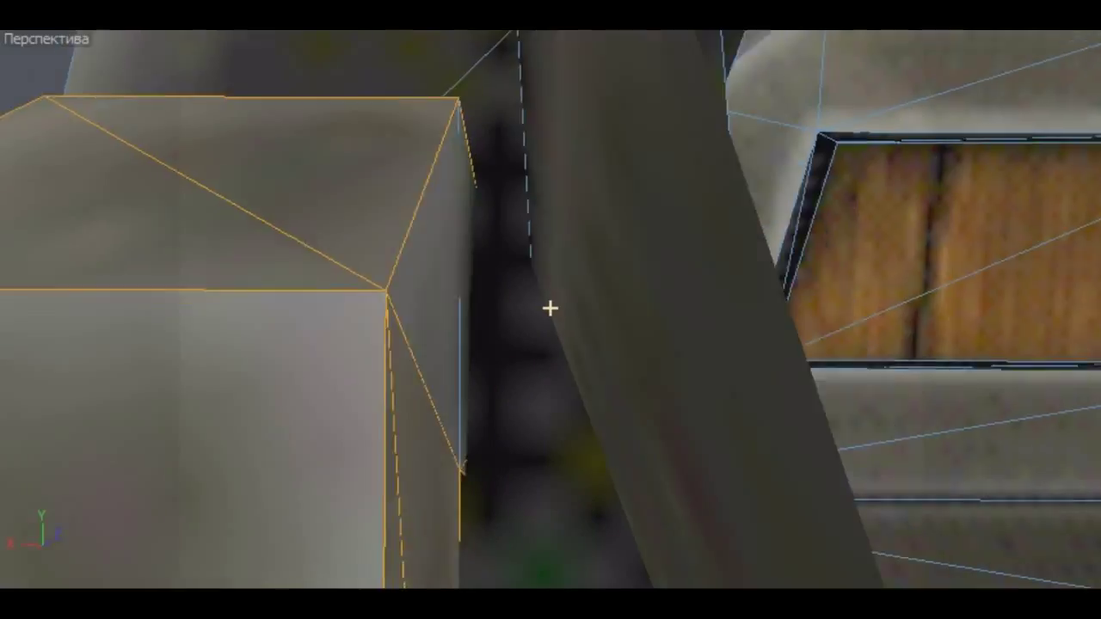
- Orbit to the chest's side and tilt its lid open around the X axis
middle_click_drag(549, 308, 446, 333, "alt")
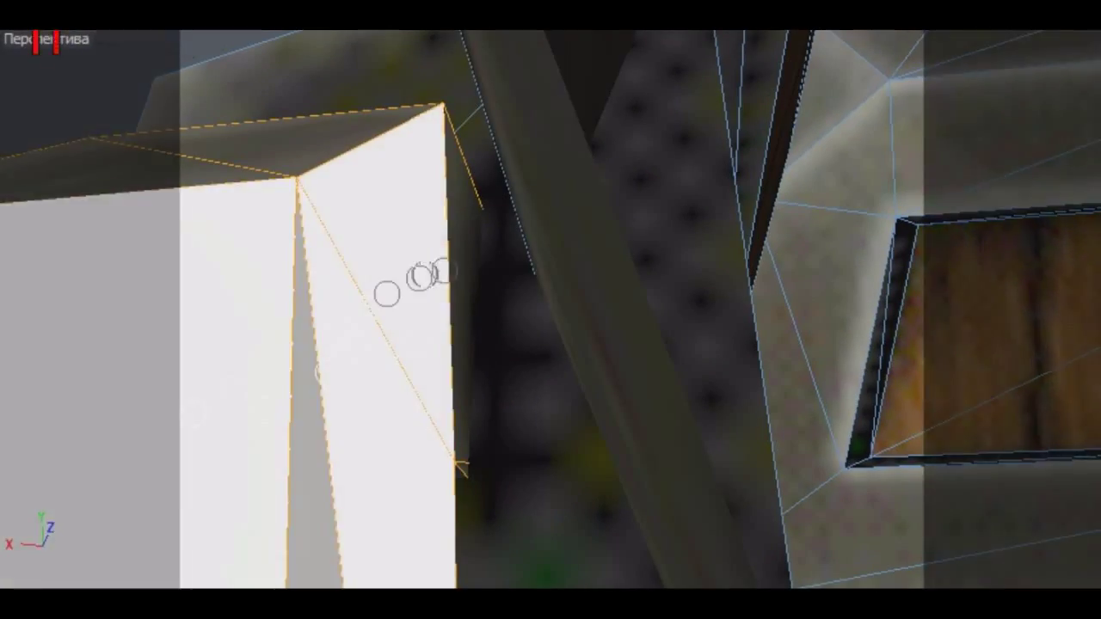
middle_click_drag(439, 273, 968, 138, "alt")
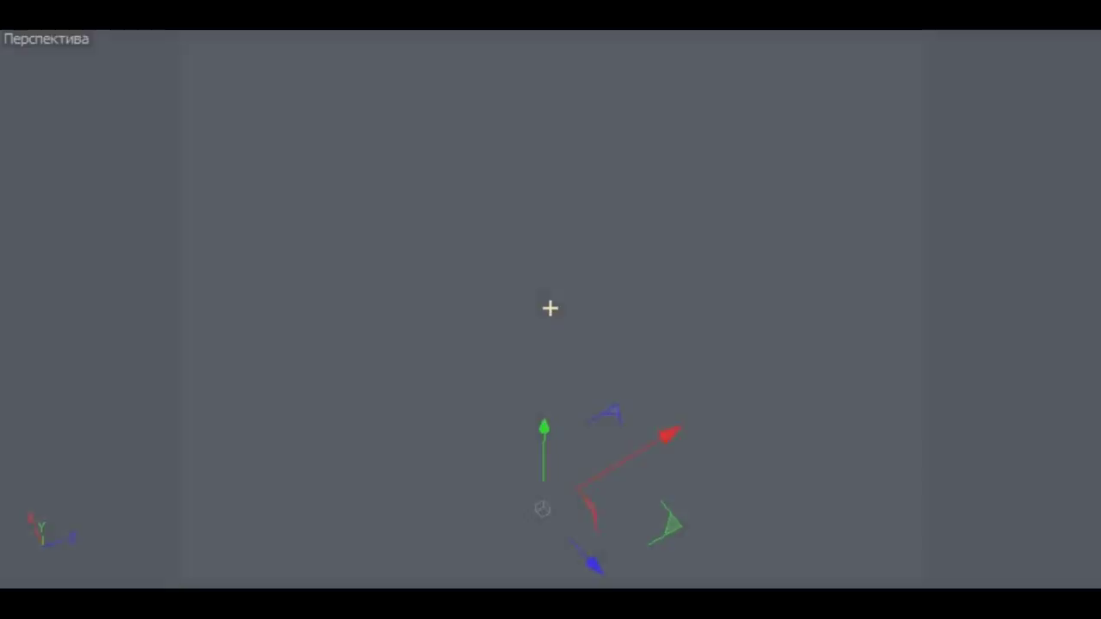
mouse_move(550, 307)
middle_mouse_down("alt")
mouse_move(628, 287)
mouse_move(551, 308)
mouse_move(600, 245)
middle_mouse_up("alt")
middle_click_drag(550, 307, 550, 307, "alt")
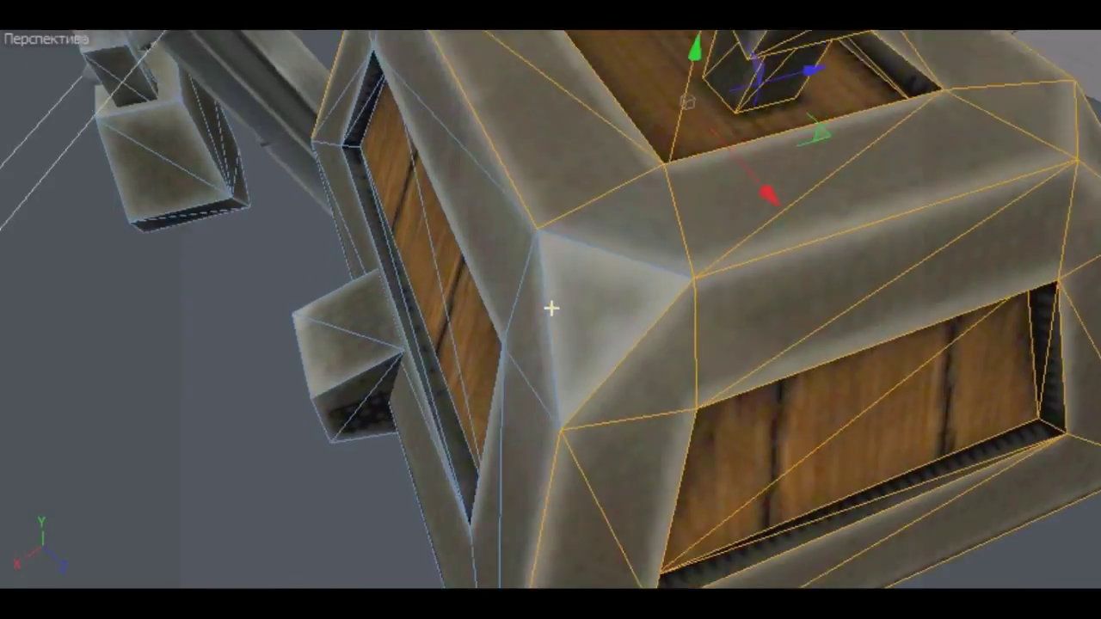
left_click_drag(551, 308, 793, 275, "alt")
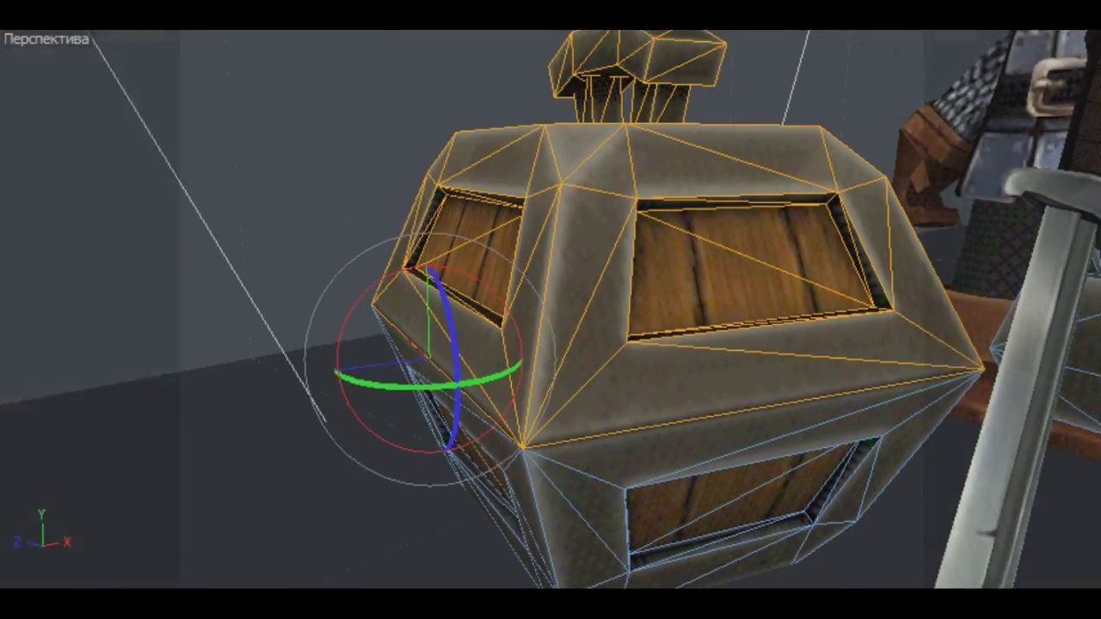
left_click_drag(344, 327, 233, 325)
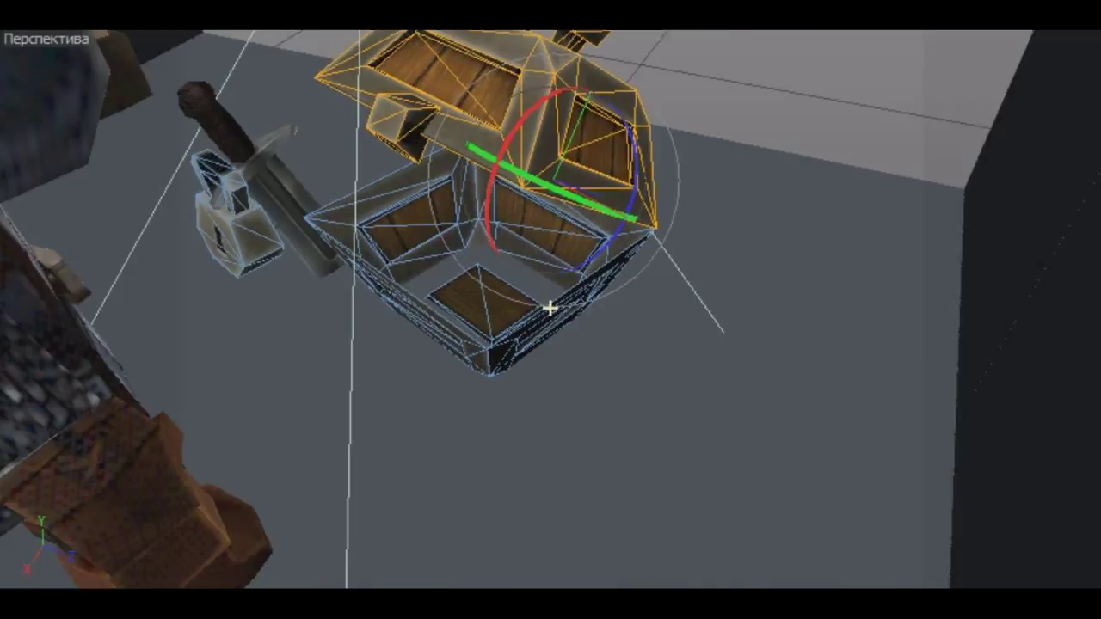
- Undo the lid rotation and extrude the chest's floor panel up about 6 cm
key("ctrl+z")
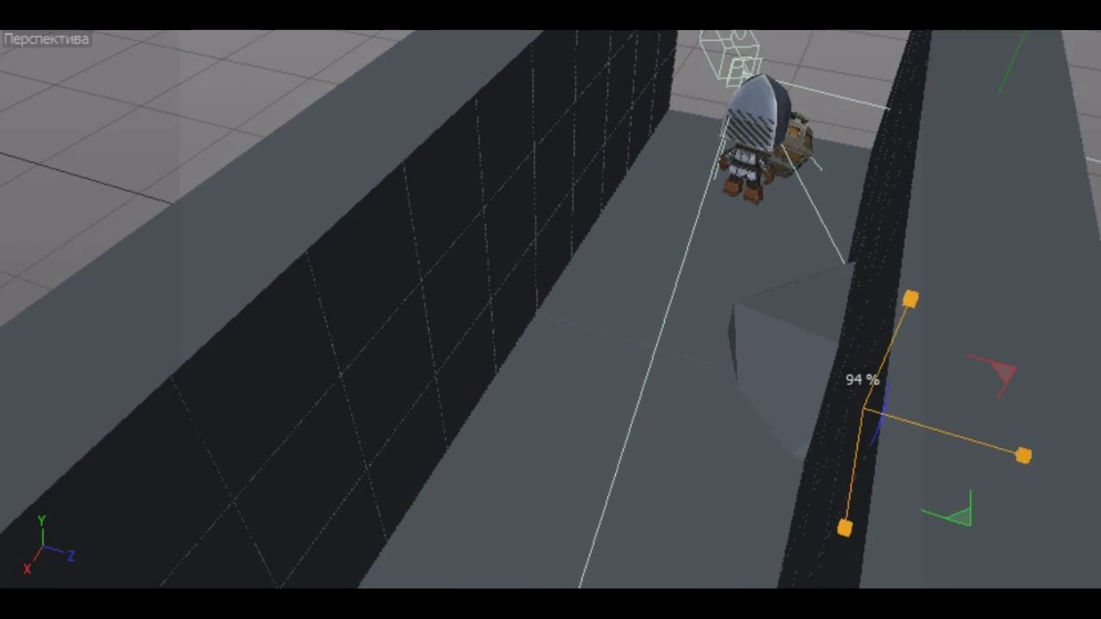
key("ctrl+z")
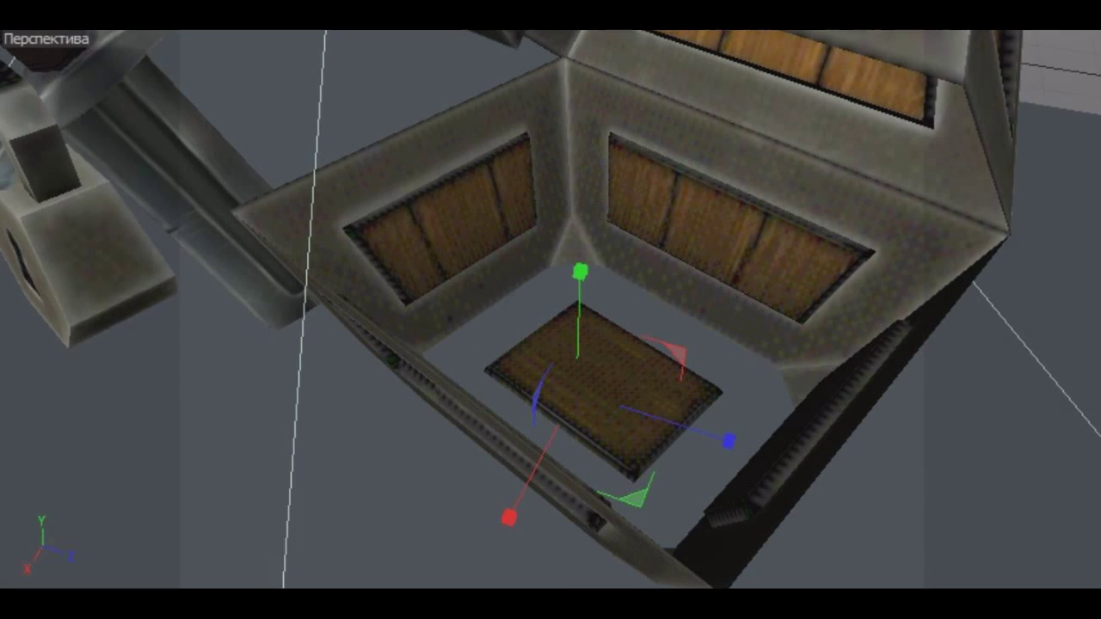
left_click_drag(580, 272, 583, 167)
key("ctrl+z")
left_click_drag(585, 284, 581, 243)
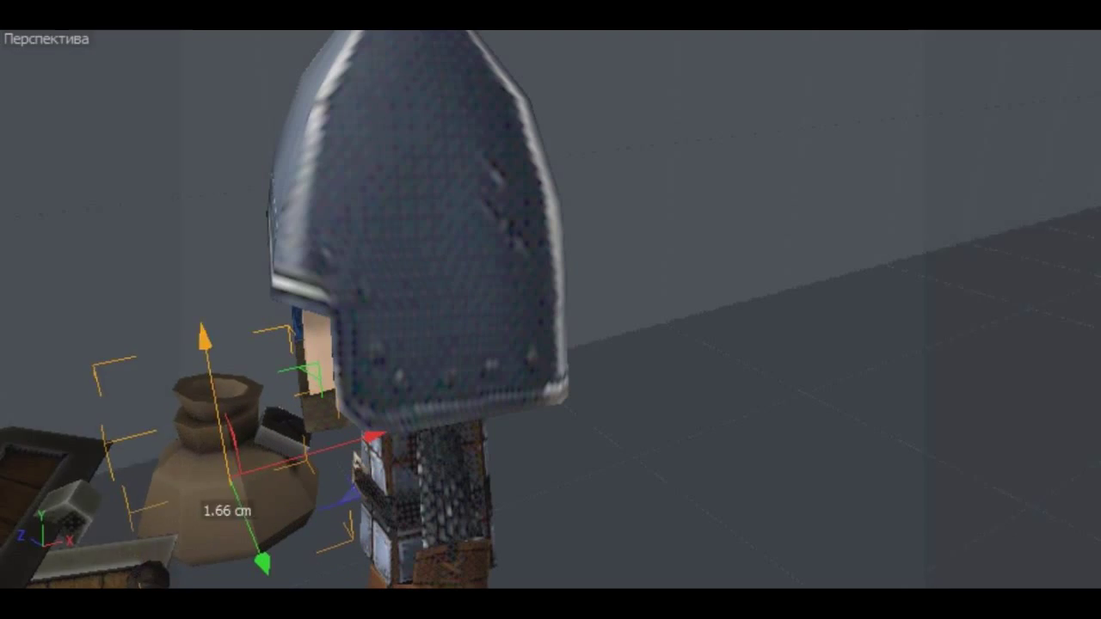
- Rotate the money sack to about -126.2° on its Z ring
left_click_drag(172, 531, 48, 508)
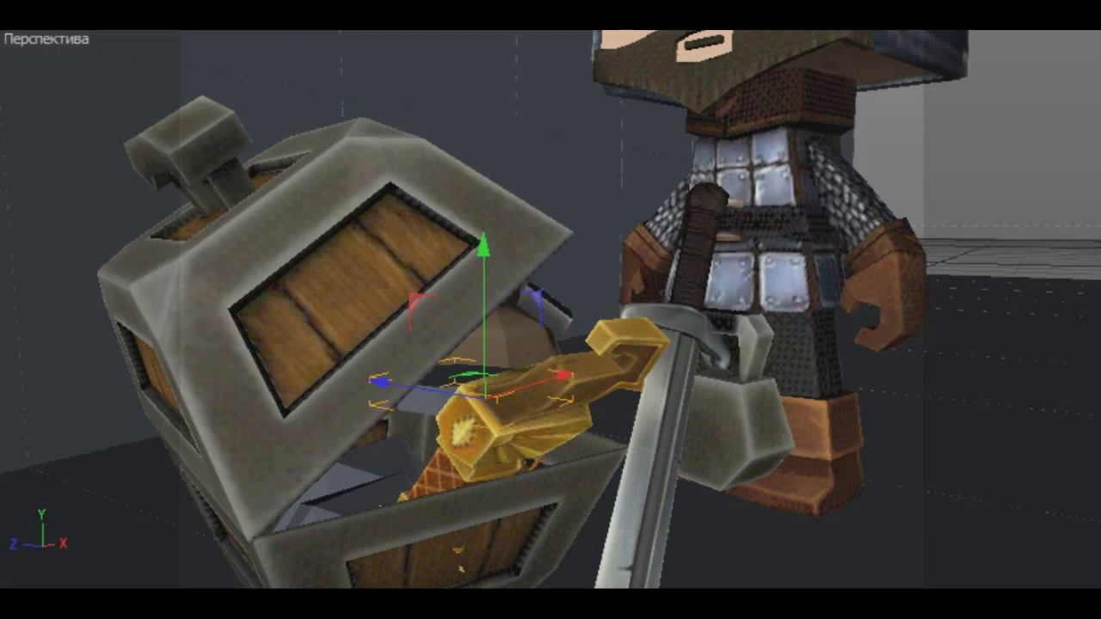
- Select the gold object inside the chest and check its position from the top
key("e")
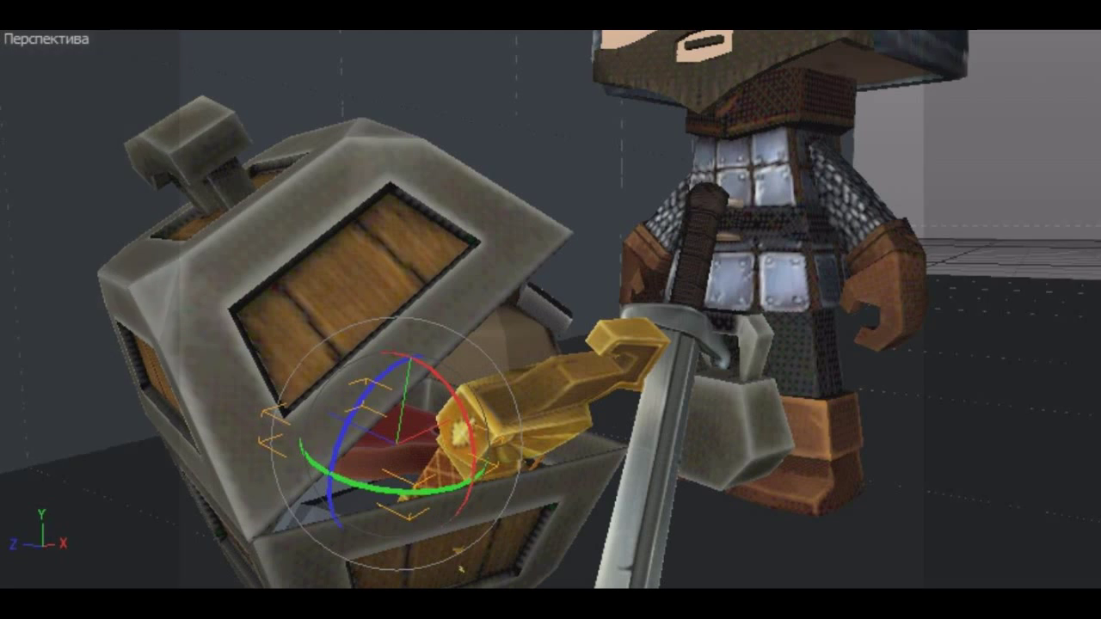
left_click(459, 567)
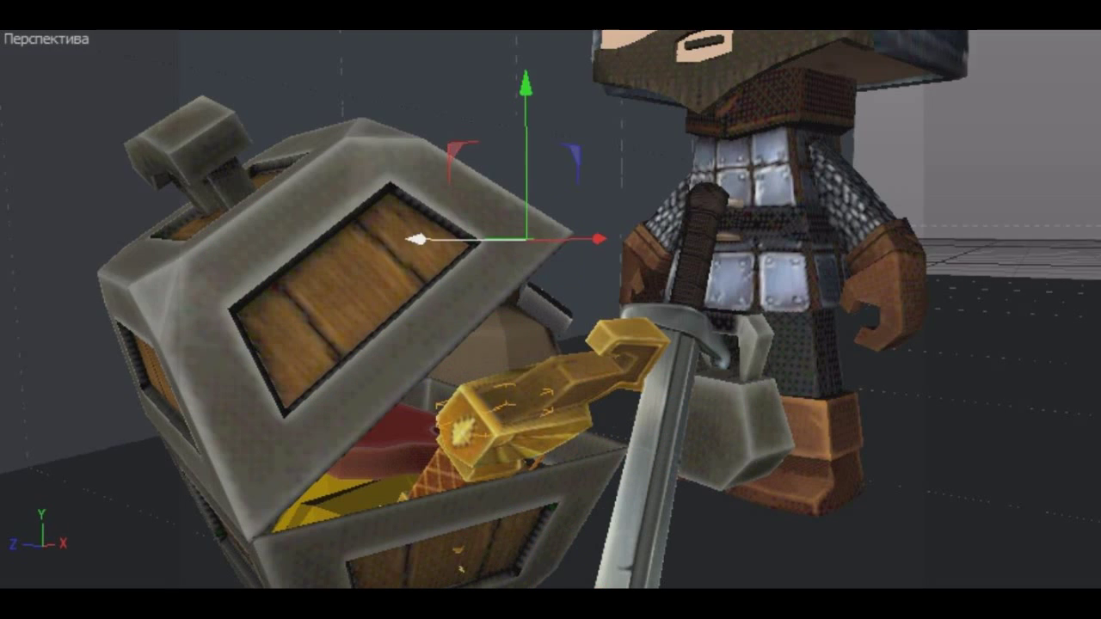
key("F2")
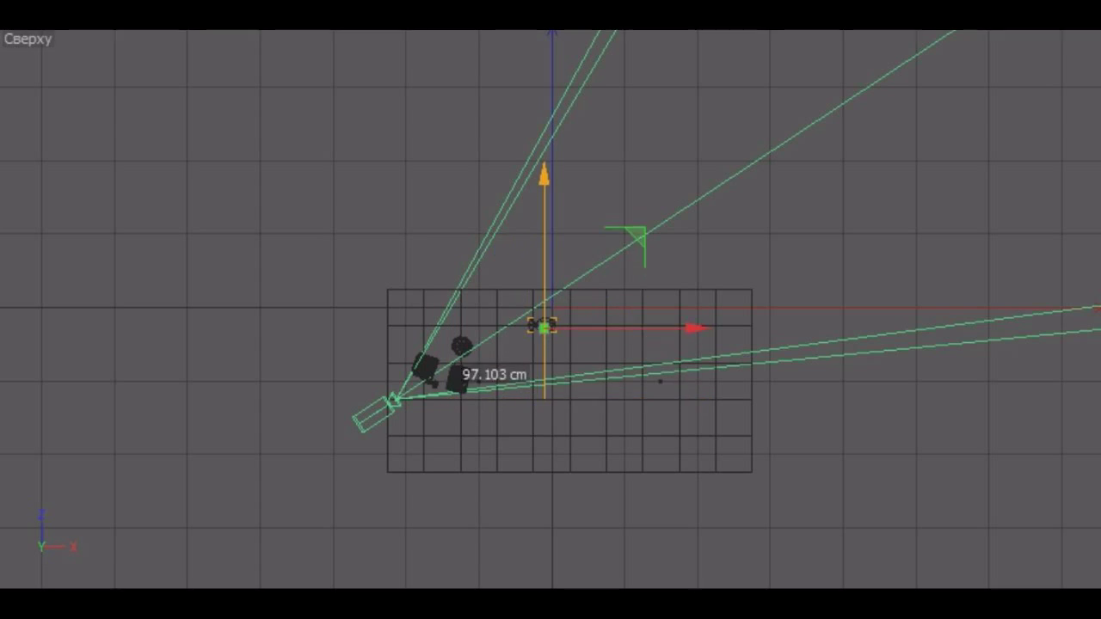
key("F1")
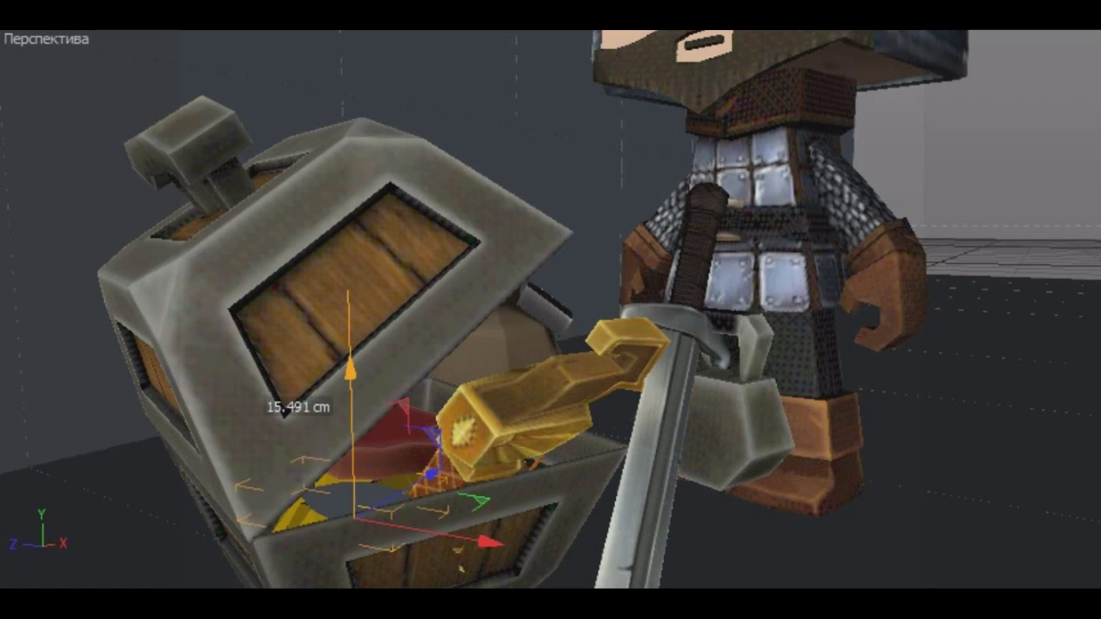
- Move the gold piece down-left deeper into the chest, then clear the selection
key("e")
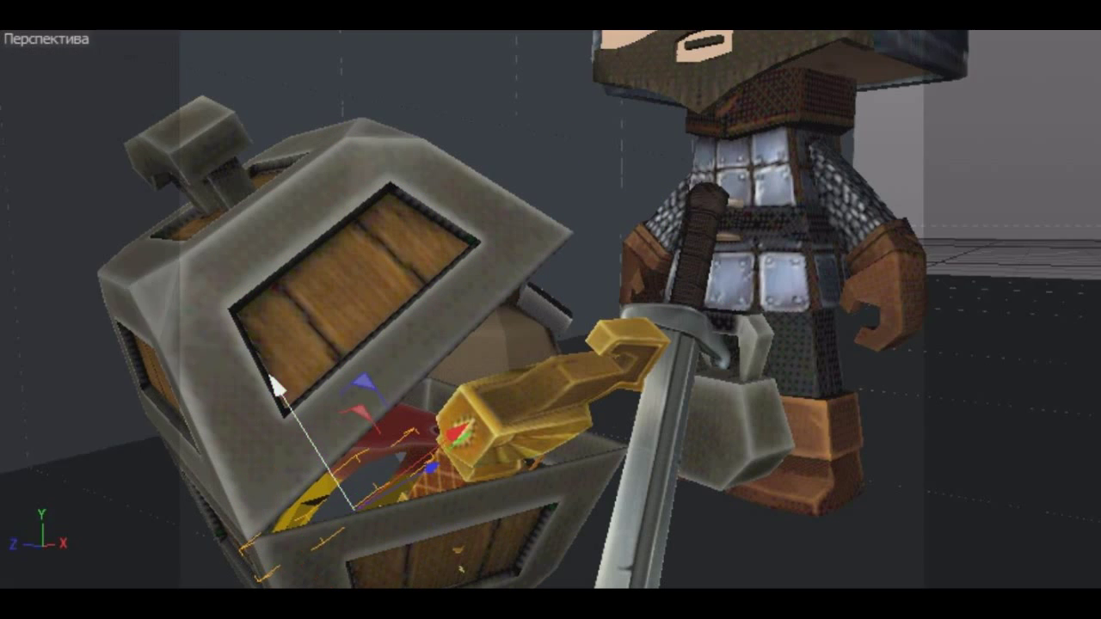
left_click_drag(443, 493, 415, 506)
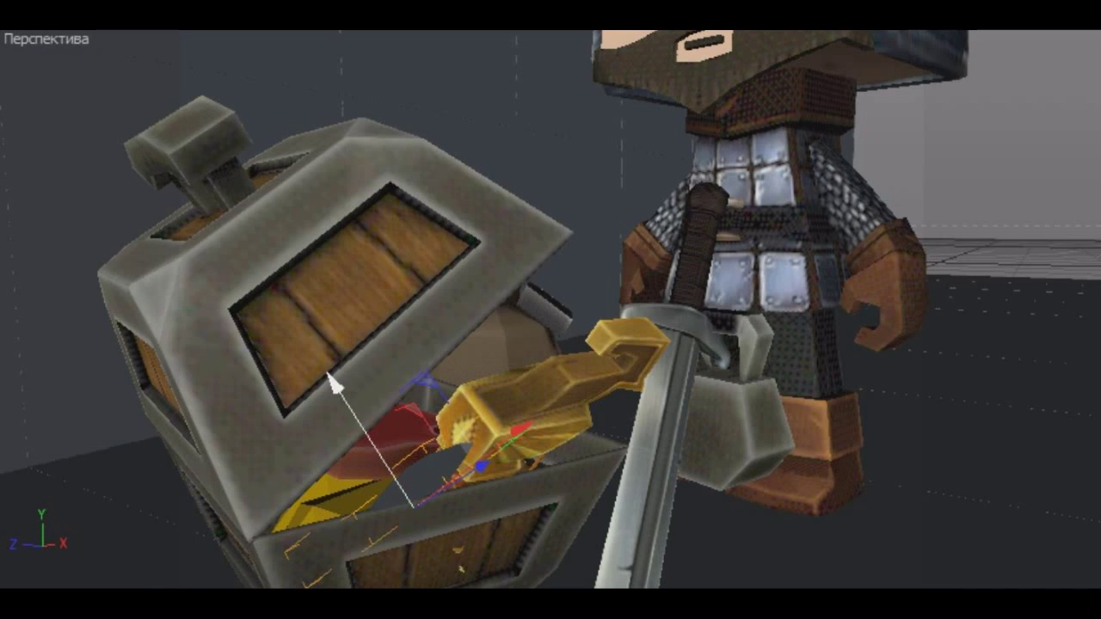
key("r")
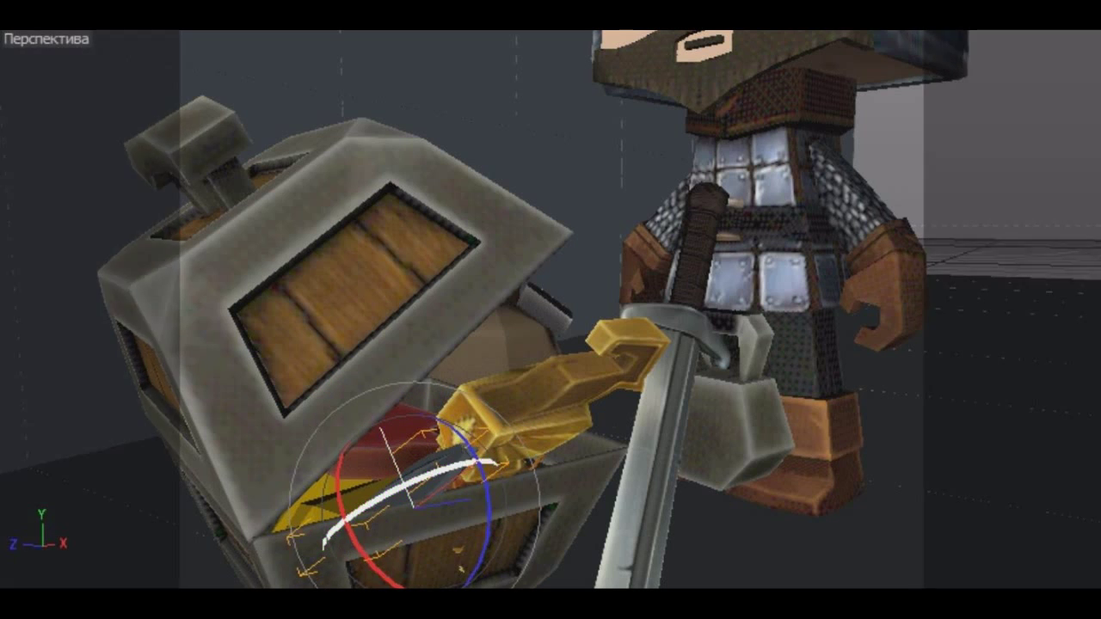
key("e")
mouse_move(416, 506)
left_mouse_down()
mouse_move(379, 520)
mouse_move(335, 516)
left_mouse_up()
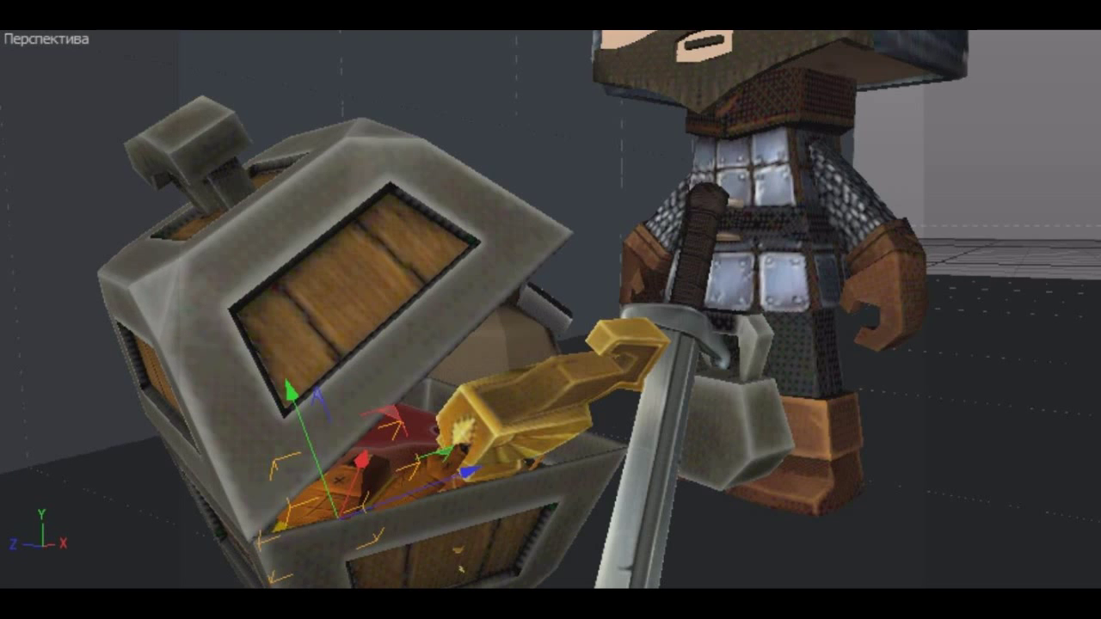
key("Escape")
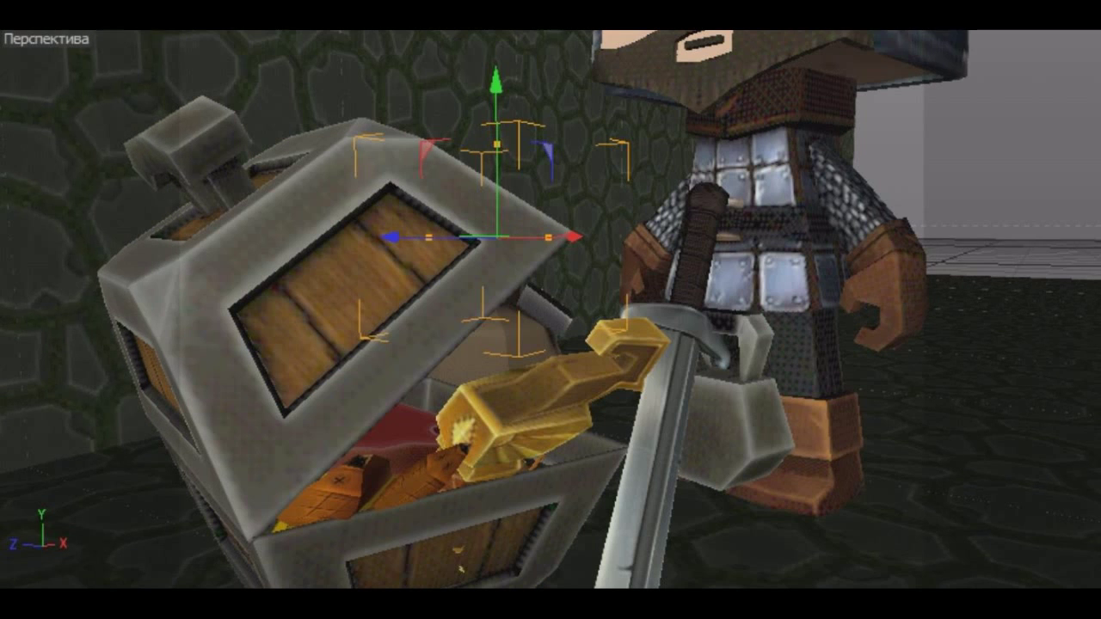
key("Escape")
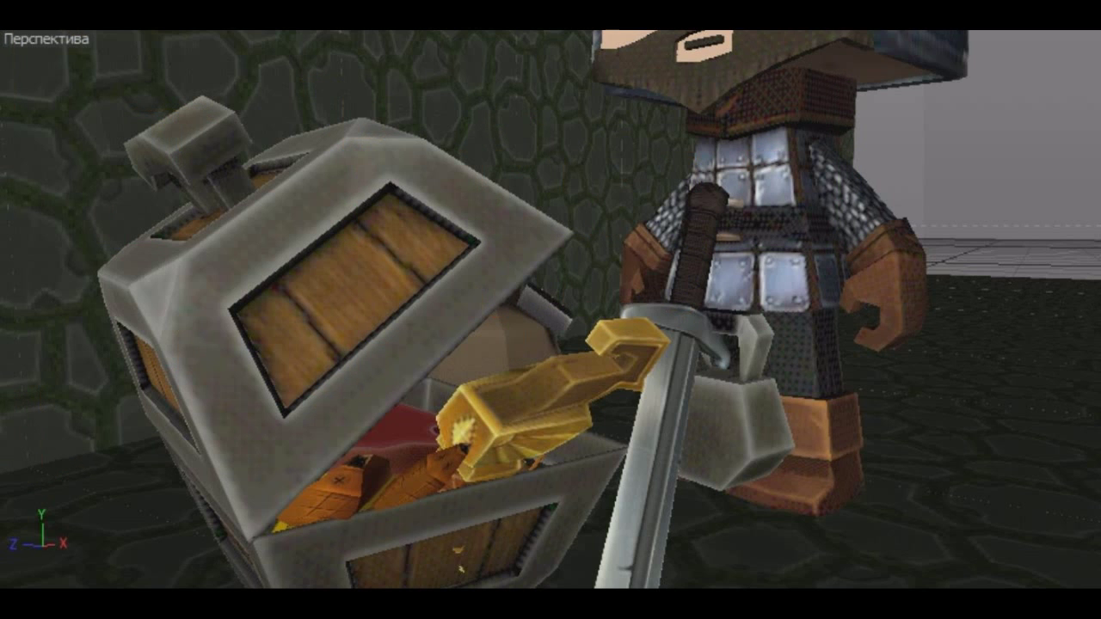
key("ctrl+a")
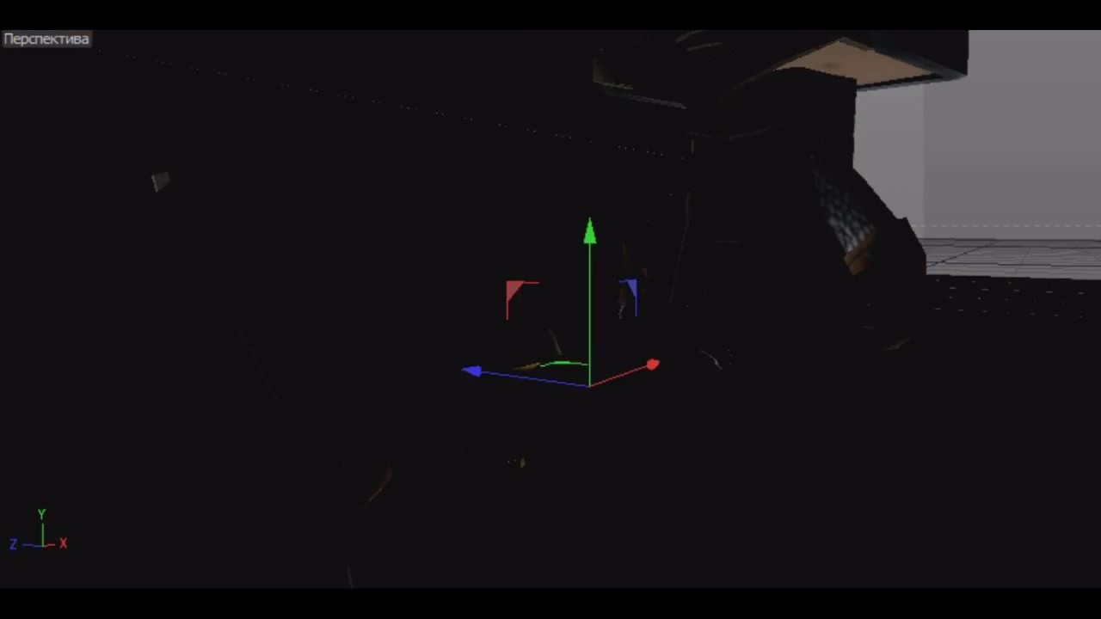
- Move the light up into the knight's helmet opening
mouse_move(398, 452)
left_mouse_down()
mouse_move(508, 485)
mouse_move(516, 275)
mouse_move(668, 275)
mouse_move(564, 327)
mouse_move(398, 349)
left_mouse_up()
mouse_move(456, 374)
left_mouse_down()
mouse_move(393, 387)
mouse_move(381, 370)
mouse_move(376, 378)
mouse_move(590, 430)
mouse_move(406, 528)
mouse_move(280, 85)
left_mouse_up()
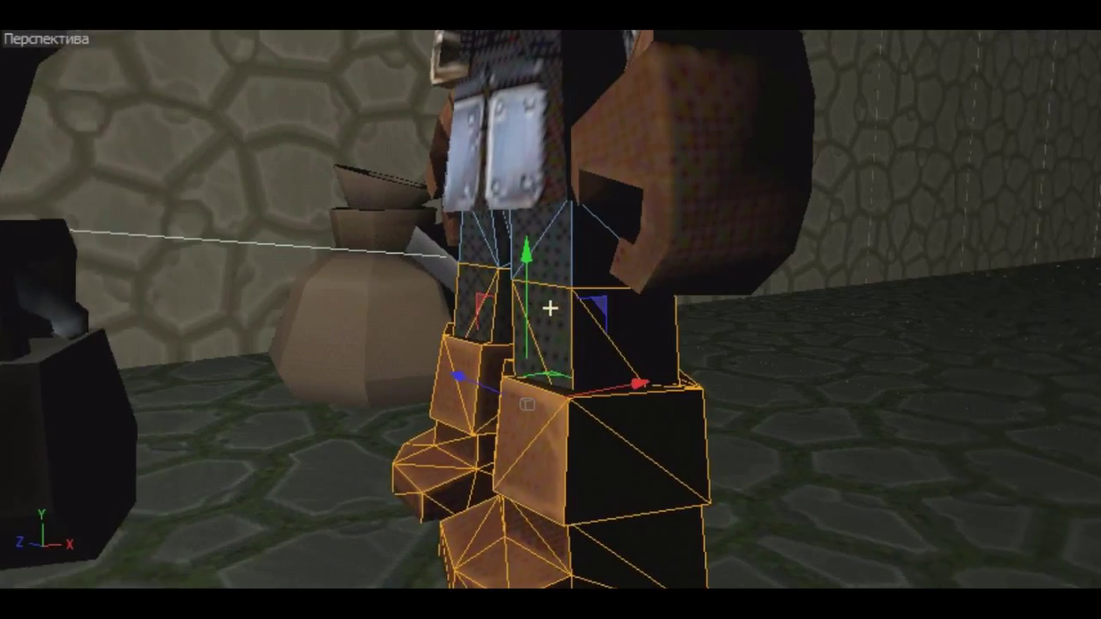
- Turn the knight's foot to -92.6° around the ankle and raise it beside the bag
key("e")
left_click_drag(551, 361, 551, 447)
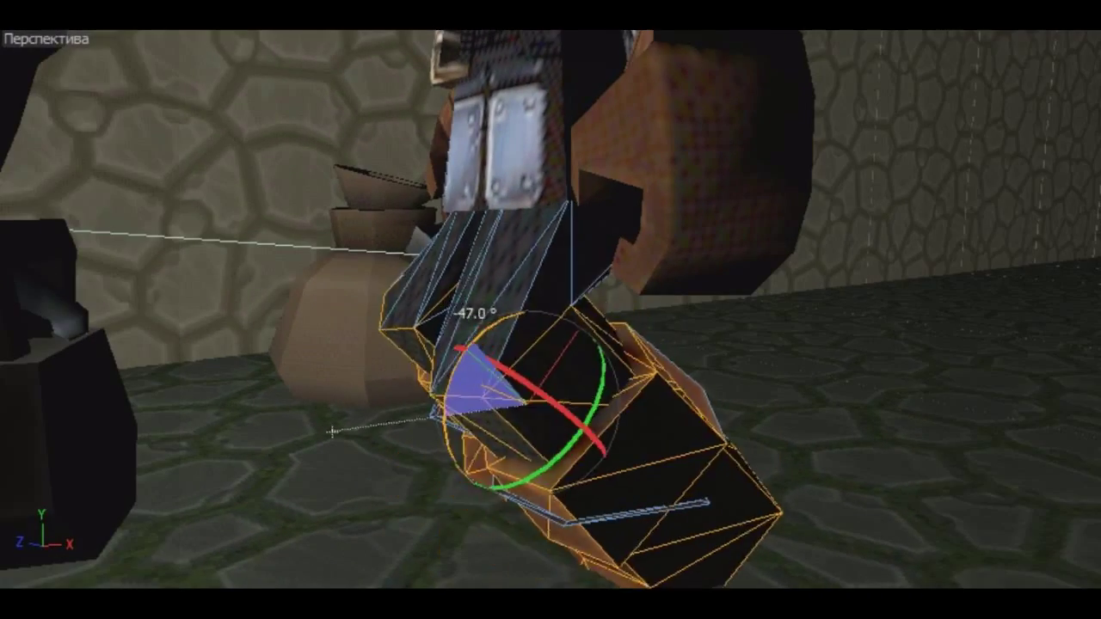
key("w")
mouse_move(559, 373)
left_mouse_down()
mouse_move(628, 301)
mouse_move(633, 310)
left_mouse_up()
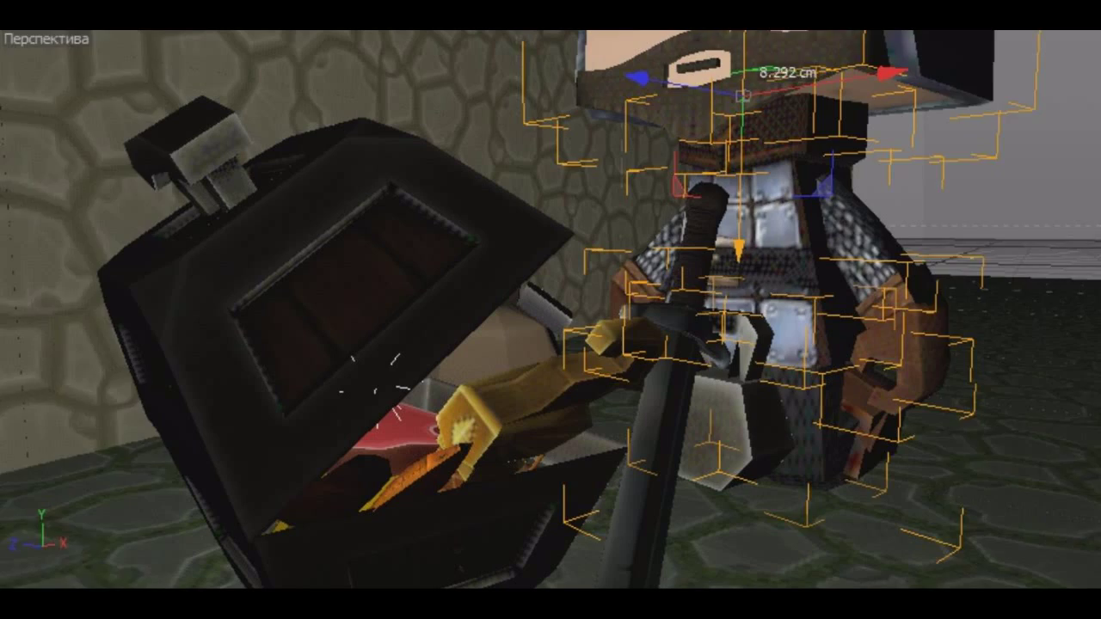
- Tilt the knight's head and upper body toward the chest and slide them over
mouse_move(701, 172)
left_mouse_down()
mouse_move(656, 93)
mouse_move(664, 219)
left_mouse_up()
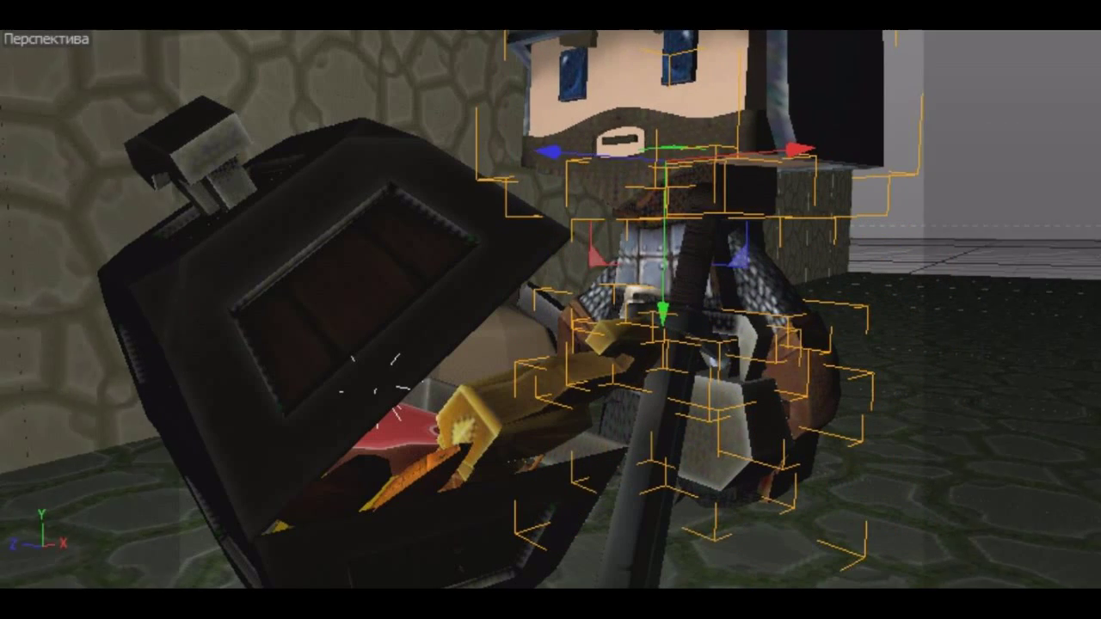
left_click(688, 361)
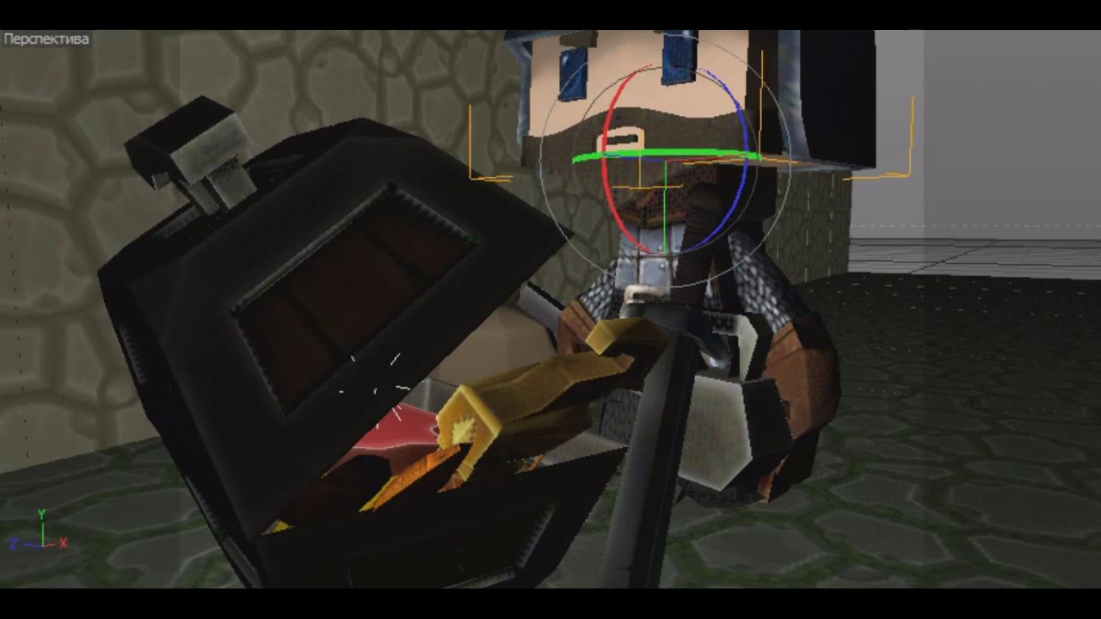
left_click(679, 198)
left_click_drag(602, 158, 637, 185)
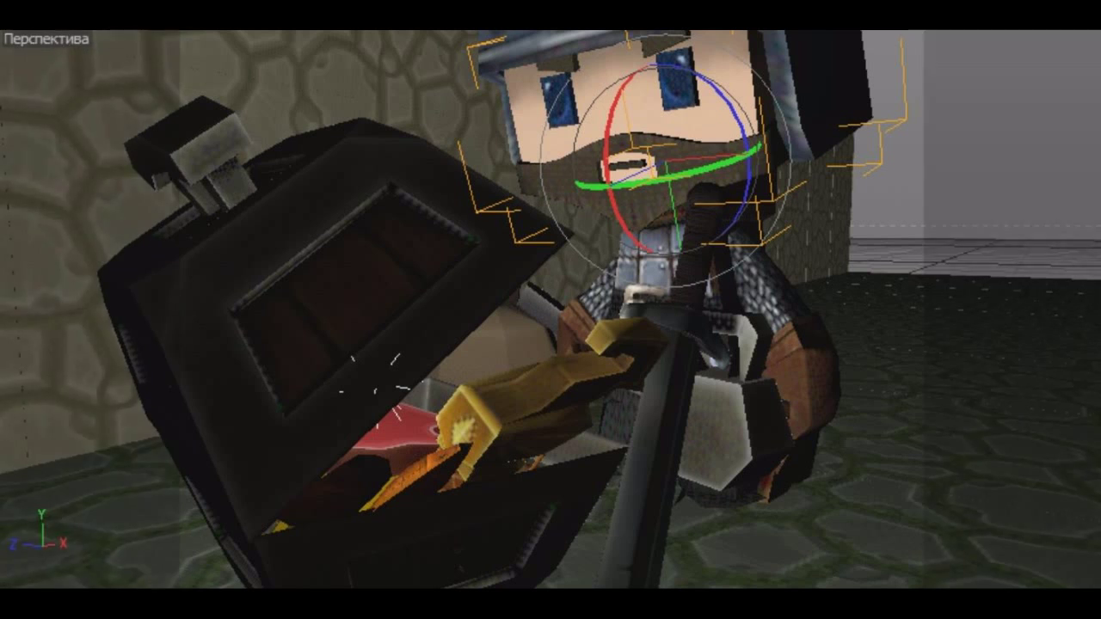
key("e")
left_click_drag(665, 159, 616, 159)
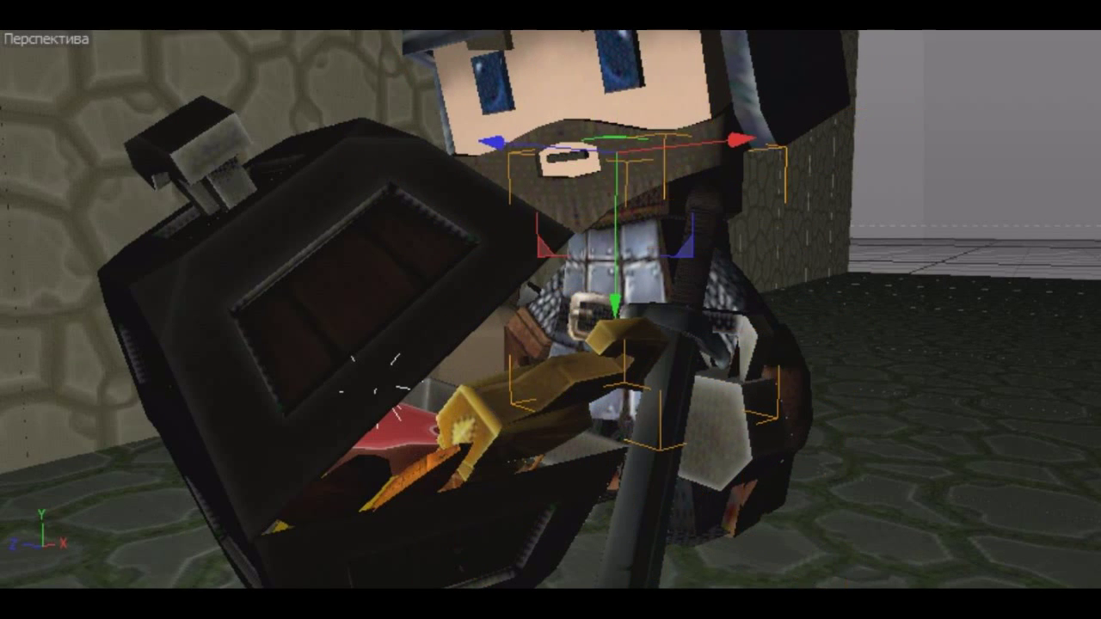
left_click(787, 387)
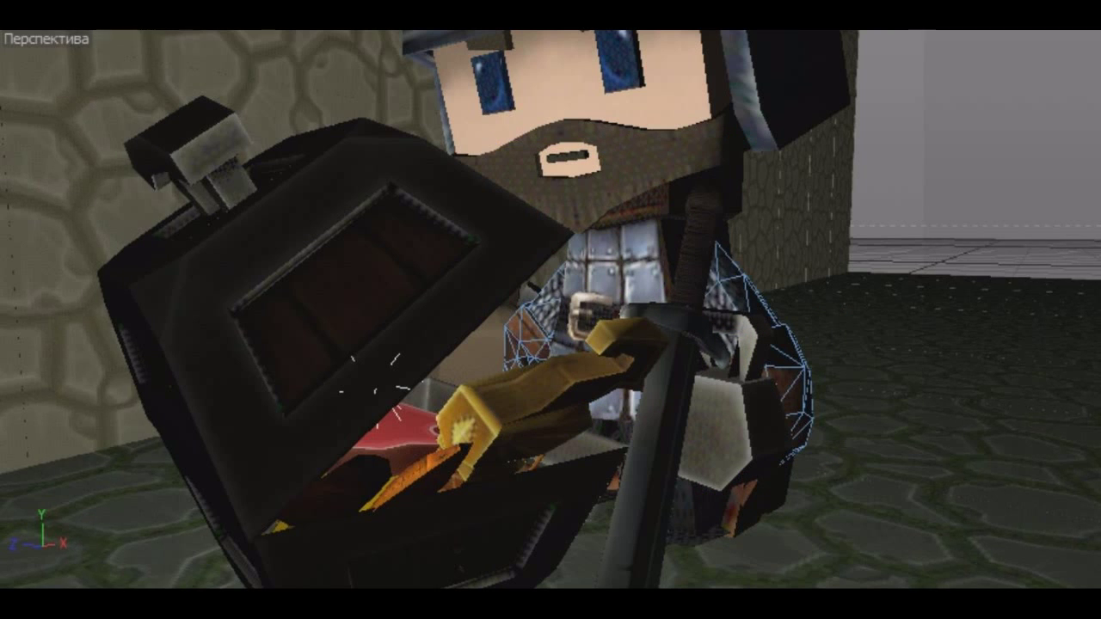
left_click(774, 387)
- Shift the knight's body parts up-right about 2 cm
key("e")
key("w")
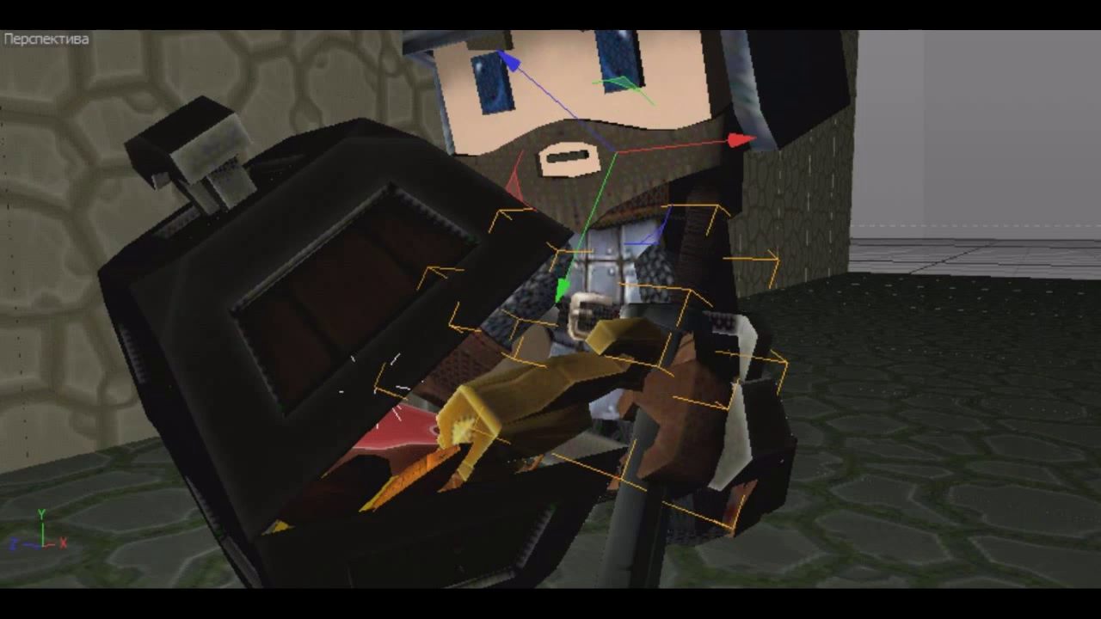
left_click_drag(613, 152, 641, 134)
- Rotate the knight's arm about 71° and move it so the hand reaches into the chest
middle_click_drag(550, 309, 545, 307, "alt")
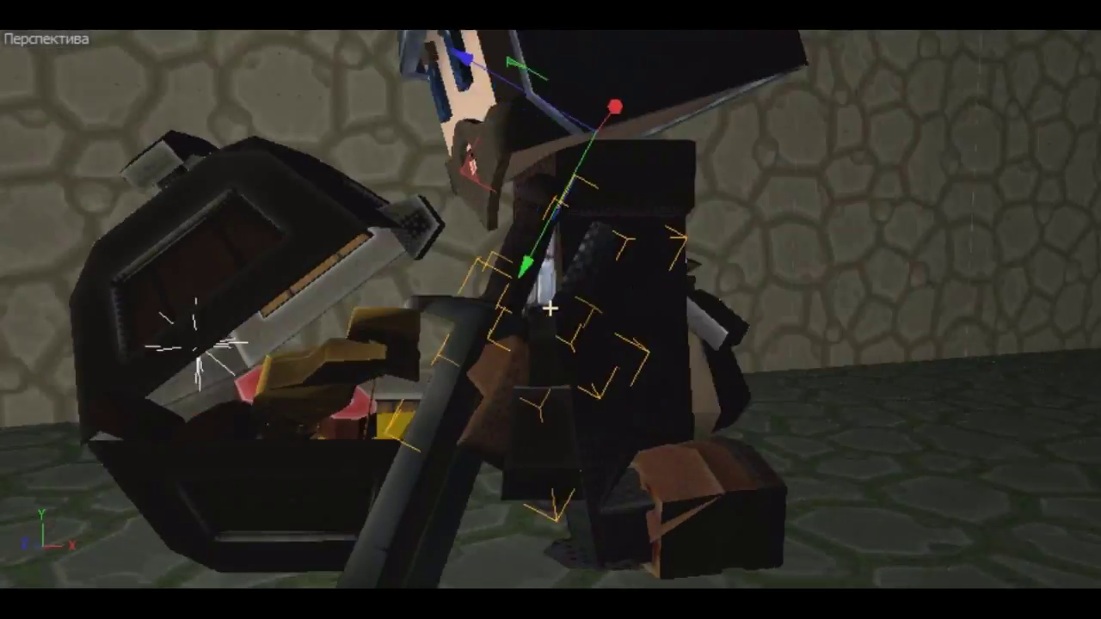
left_click_drag(421, 314, 585, 331)
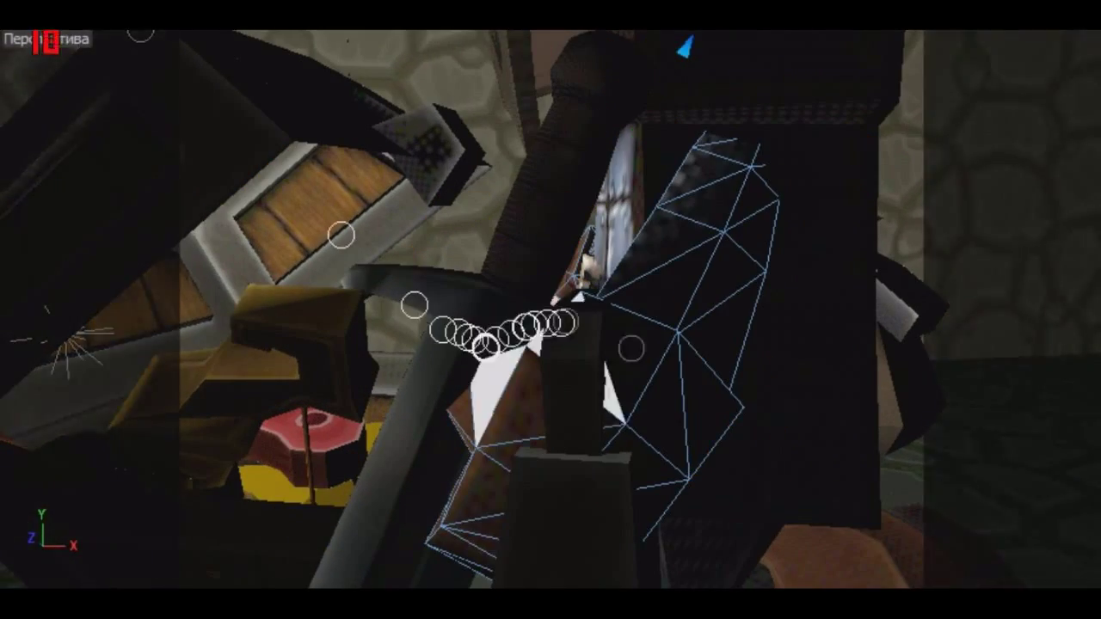
mouse_move(551, 310)
middle_mouse_down("alt")
mouse_move(567, 301)
mouse_move(551, 307)
middle_mouse_up("alt")
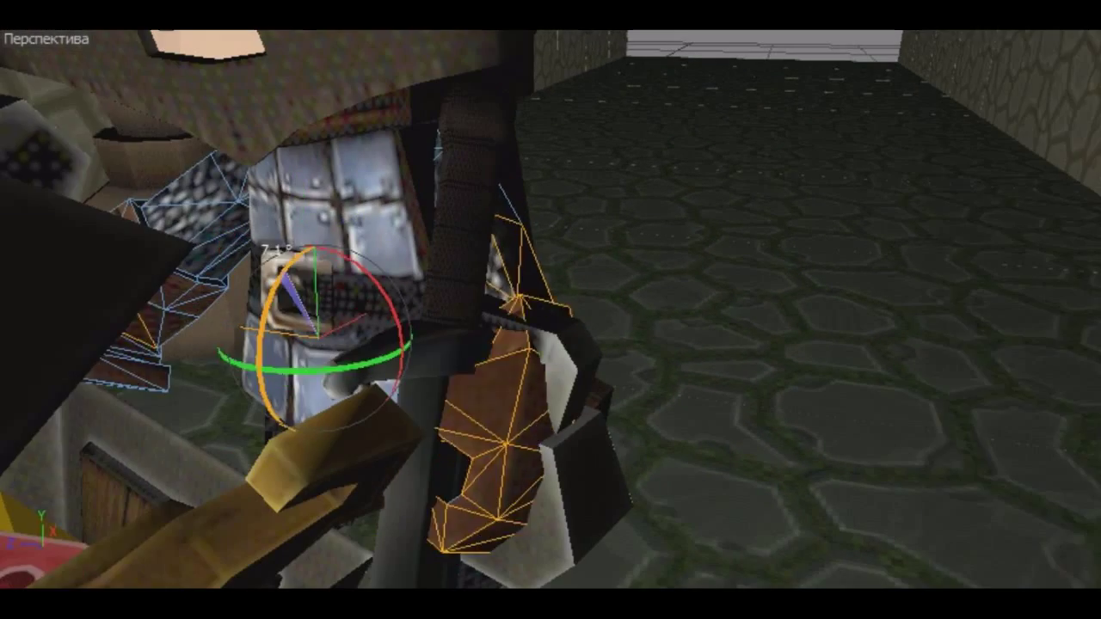
left_click_drag(273, 284, 393, 77)
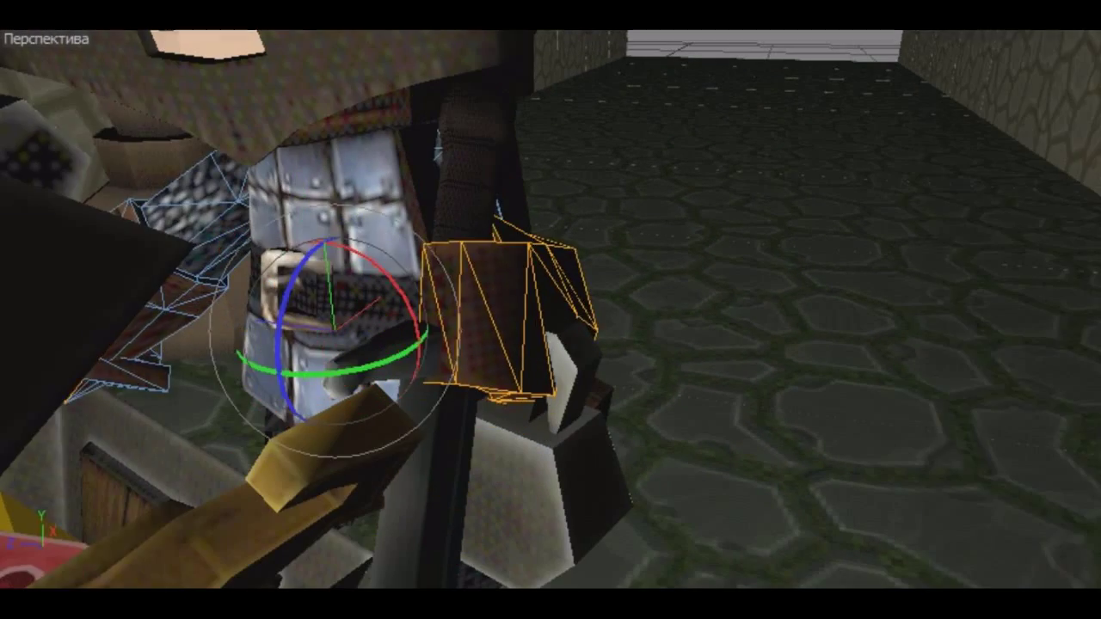
key("w")
left_click_drag(307, 250, 284, 339)
middle_click_drag(481, 293, 551, 308, "alt")
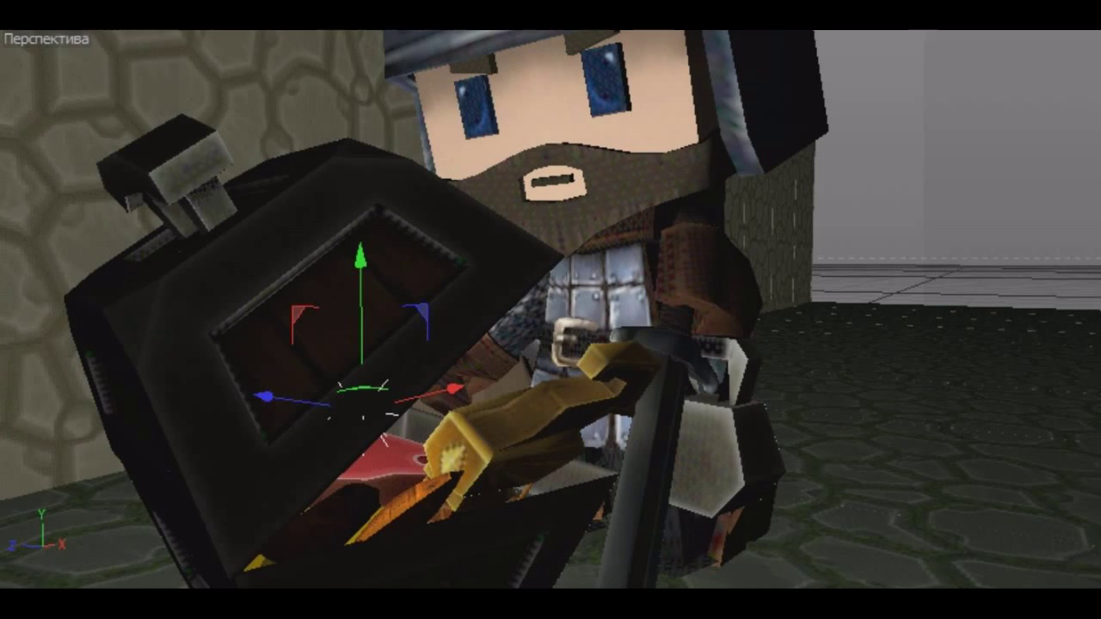
key("x")
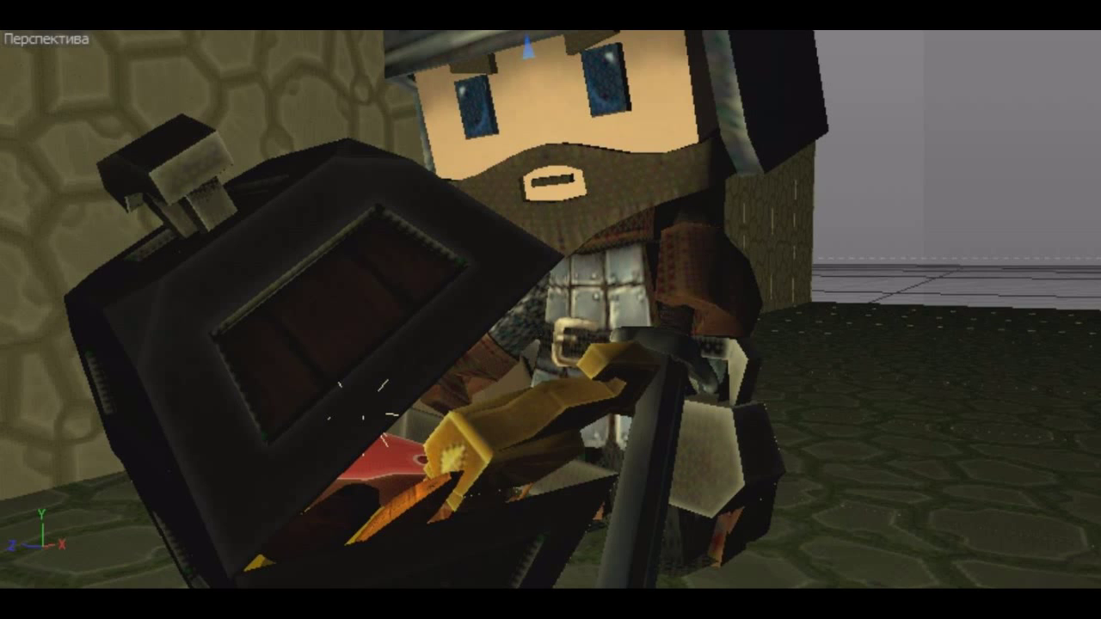